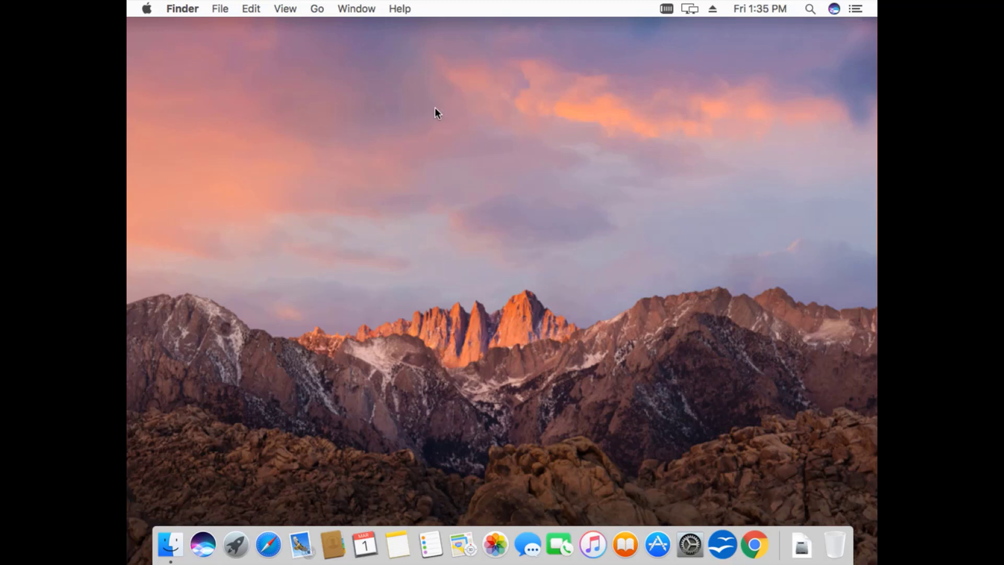
# Launch the App Store from the Apple menu and view its Updates, showing Safari 12.0.3, iTunes 12.8.2 and Security Update 2019-001
pyautogui.click(147, 10)
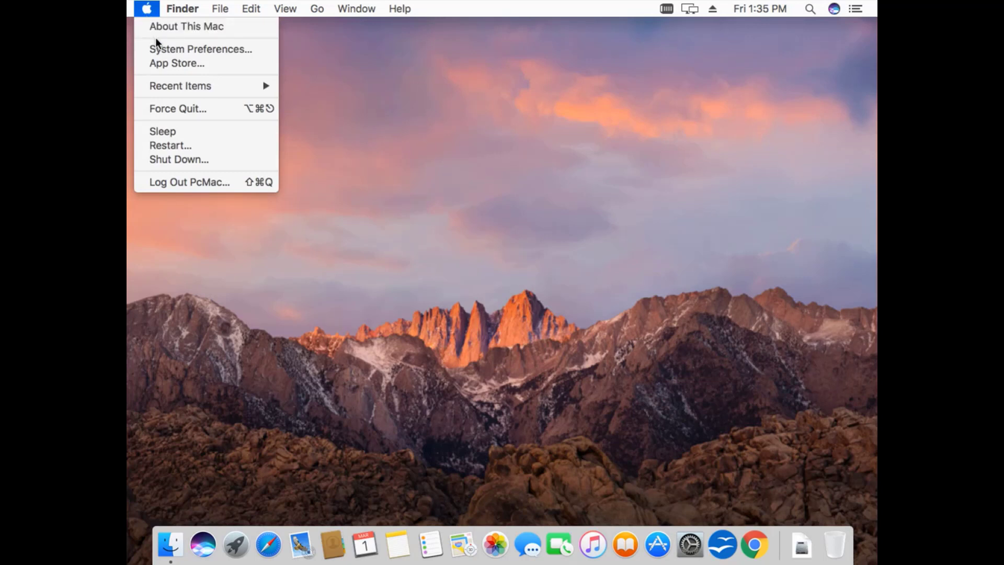
pyautogui.click(170, 62)
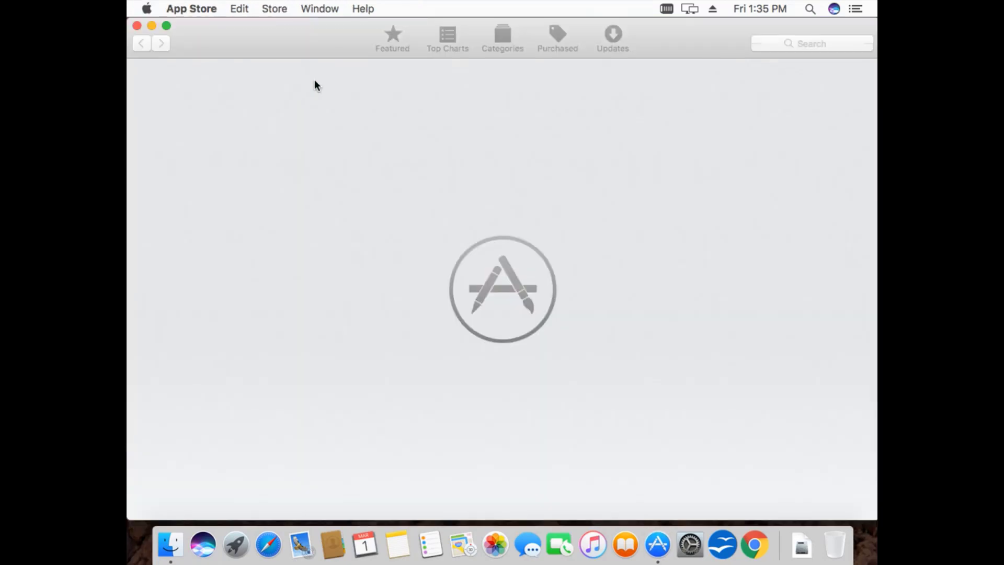
pyautogui.click(618, 45)
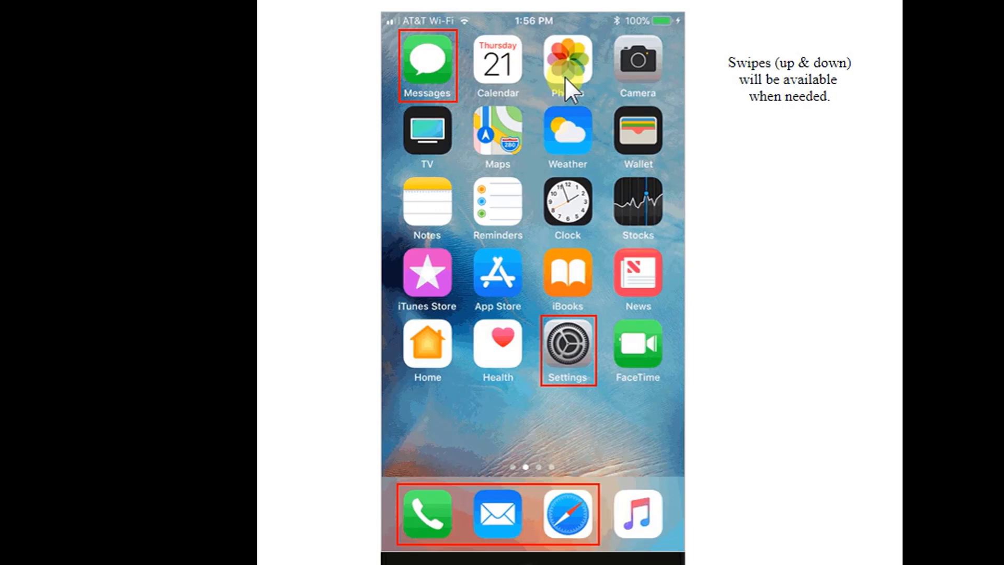
# Go from the iPhone home screen into Settings > General
pyautogui.click(575, 337)
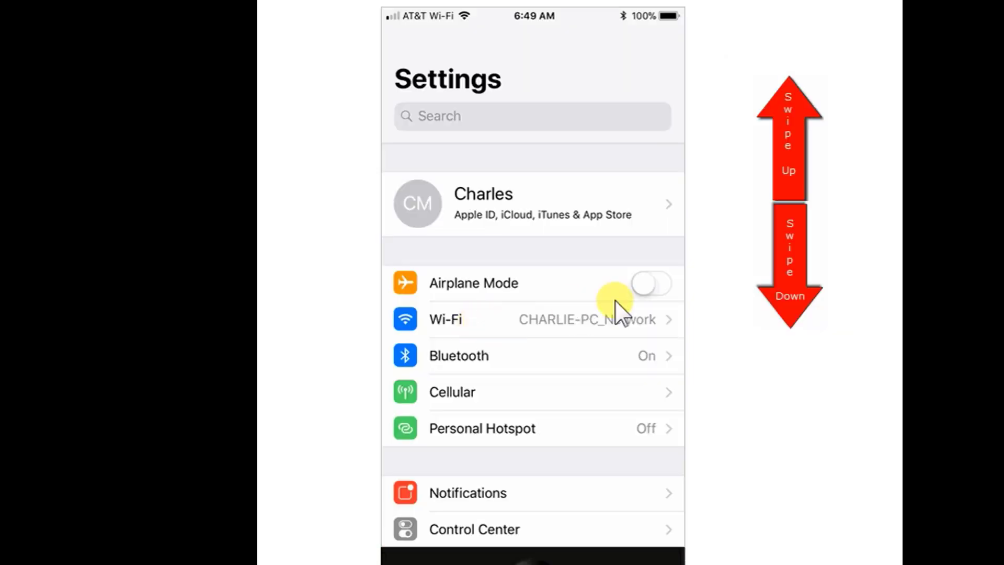
pyautogui.click(796, 138)
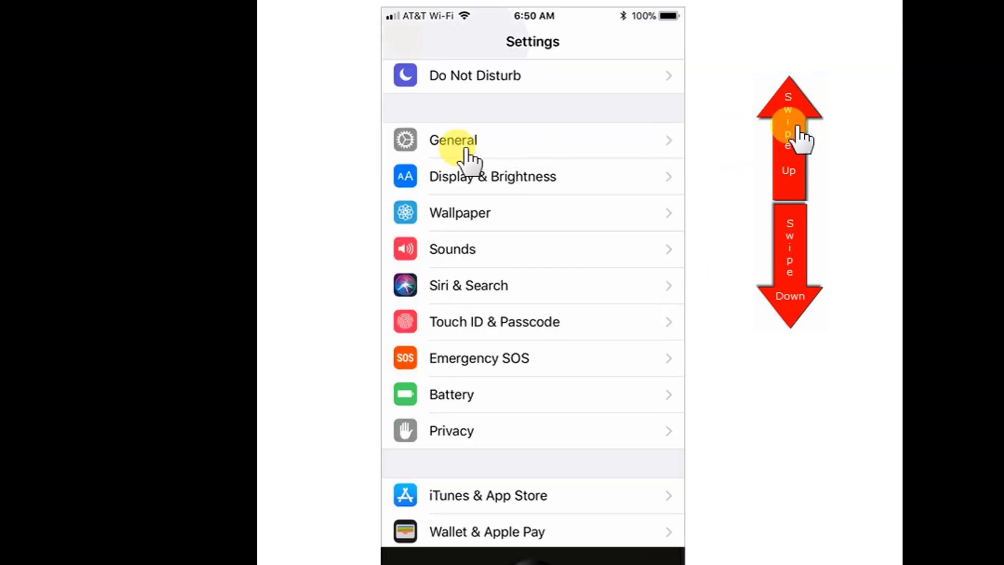
pyautogui.click(467, 143)
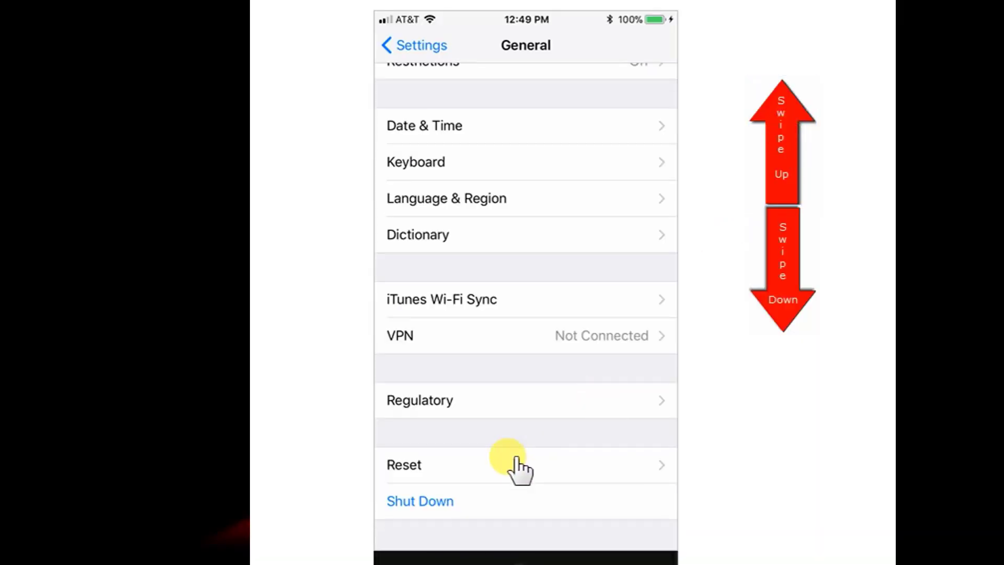
# Choose Reset > Reset Network Settings on the iPhone
pyautogui.click(474, 464)
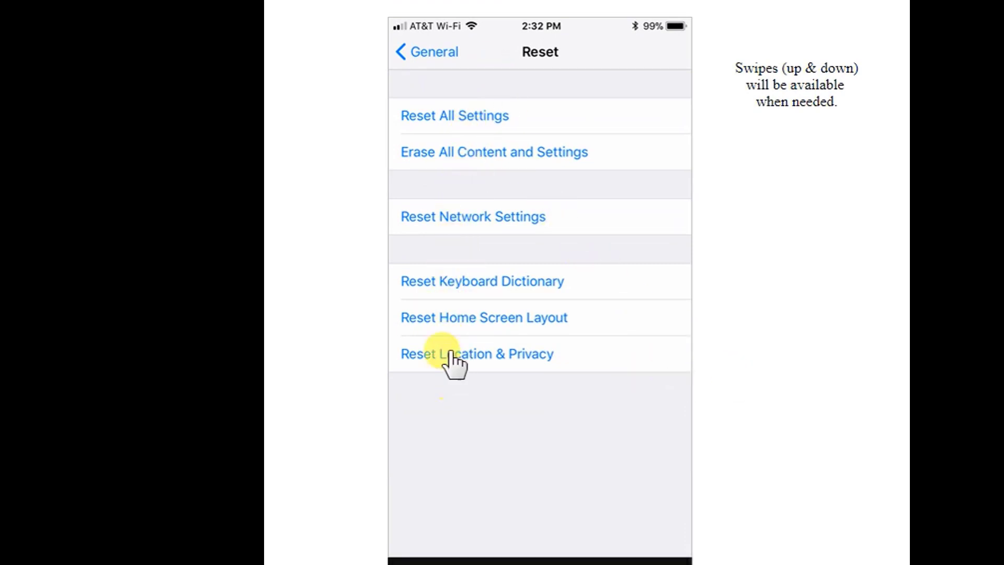
pyautogui.click(505, 217)
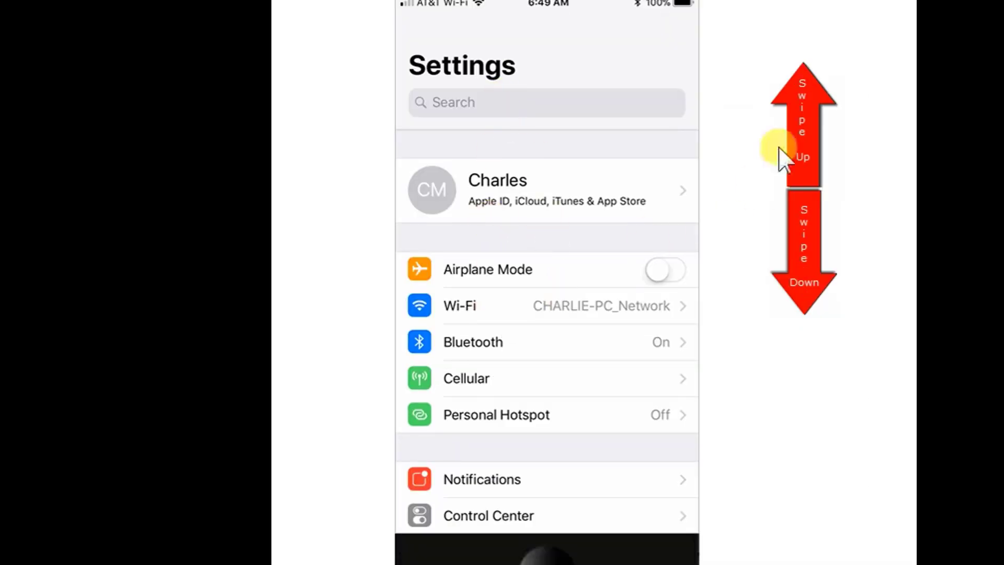
# Open Safari's settings page and clear its history and website data
pyautogui.click(811, 93)
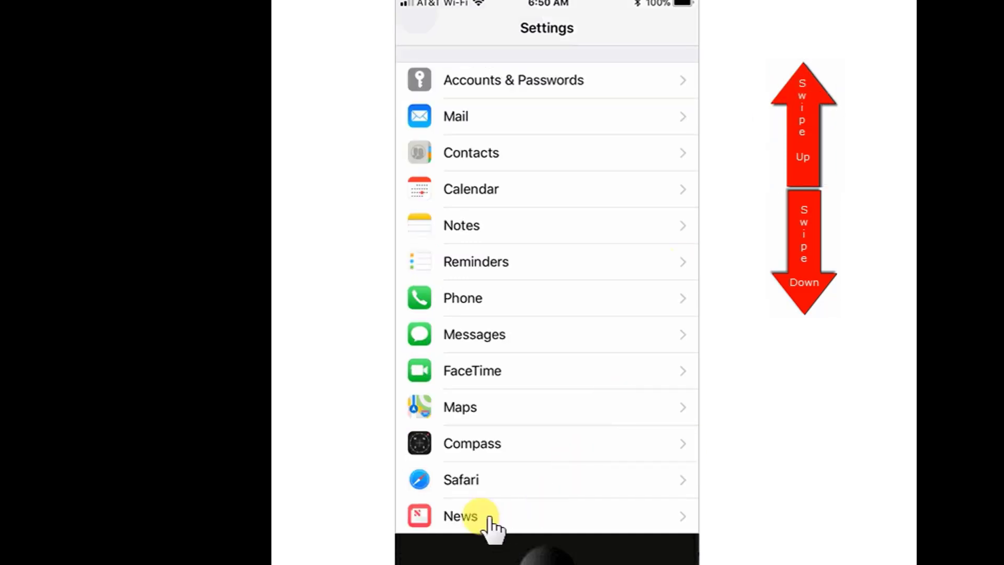
pyautogui.click(492, 478)
pyautogui.click(492, 479)
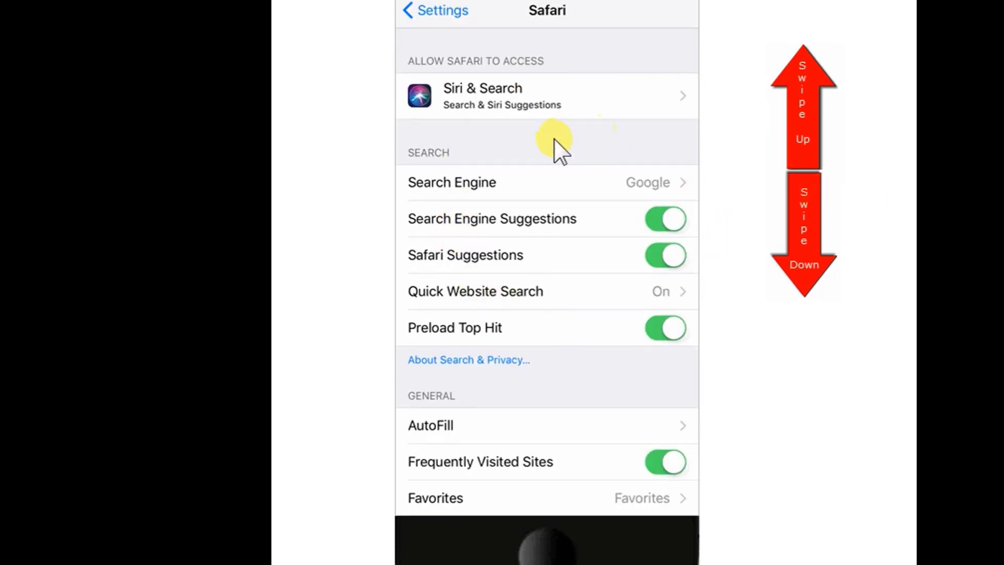
pyautogui.click(814, 92)
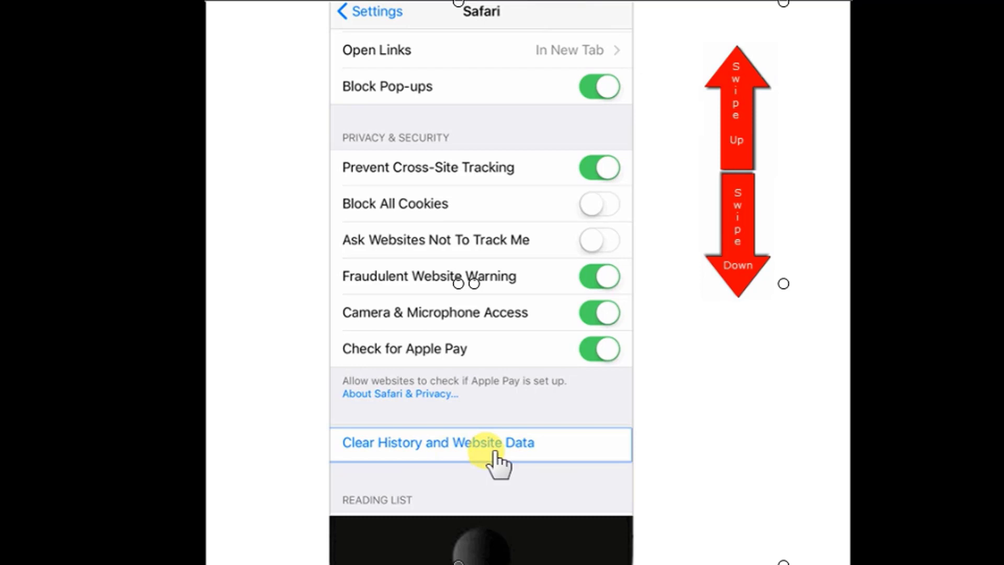
pyautogui.click(493, 453)
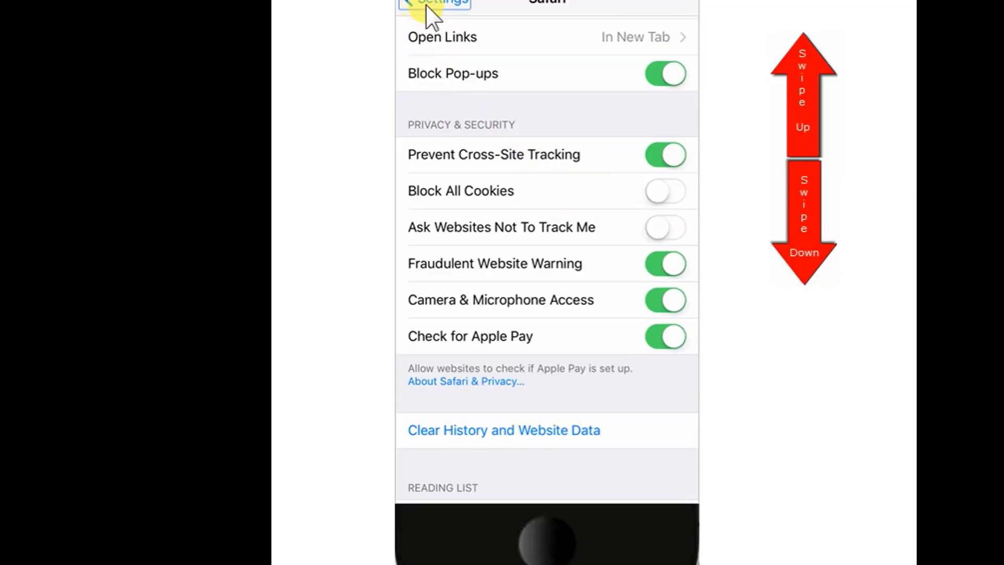
pyautogui.click(426, 4)
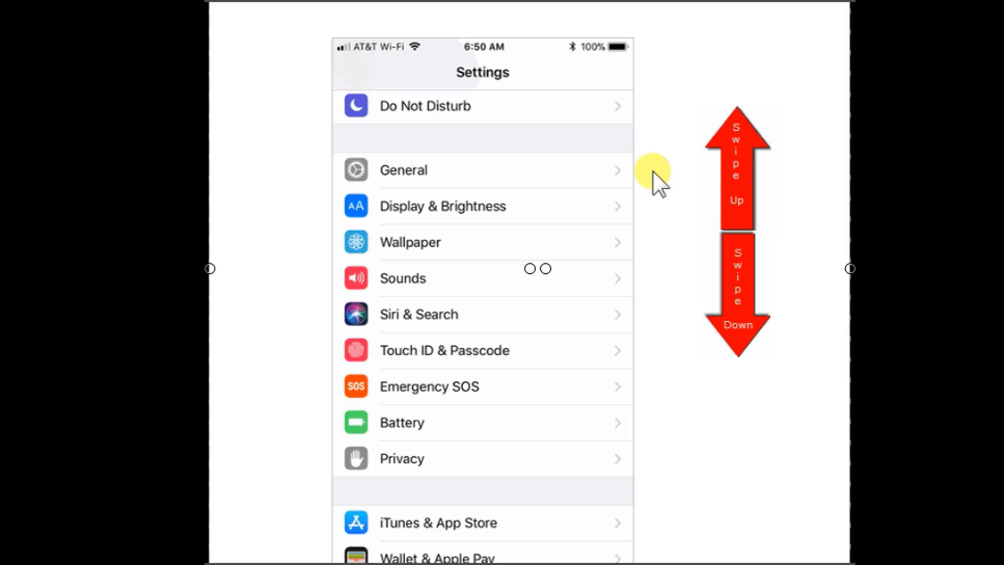